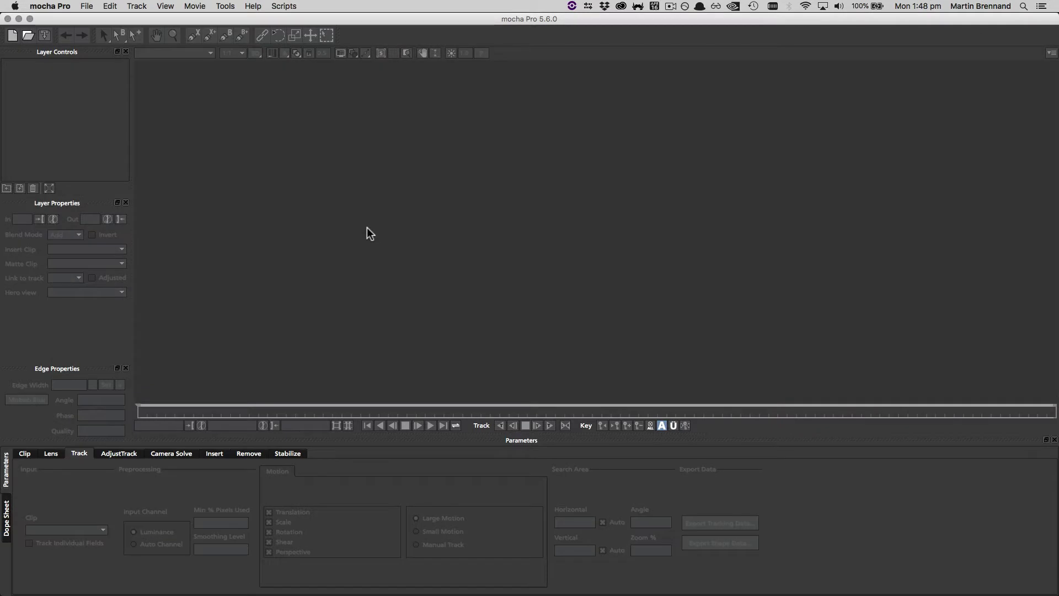
Open mocha Pro's Preferences from the application menu.
{"action": "left_click", "coordinate": [64, 7]}
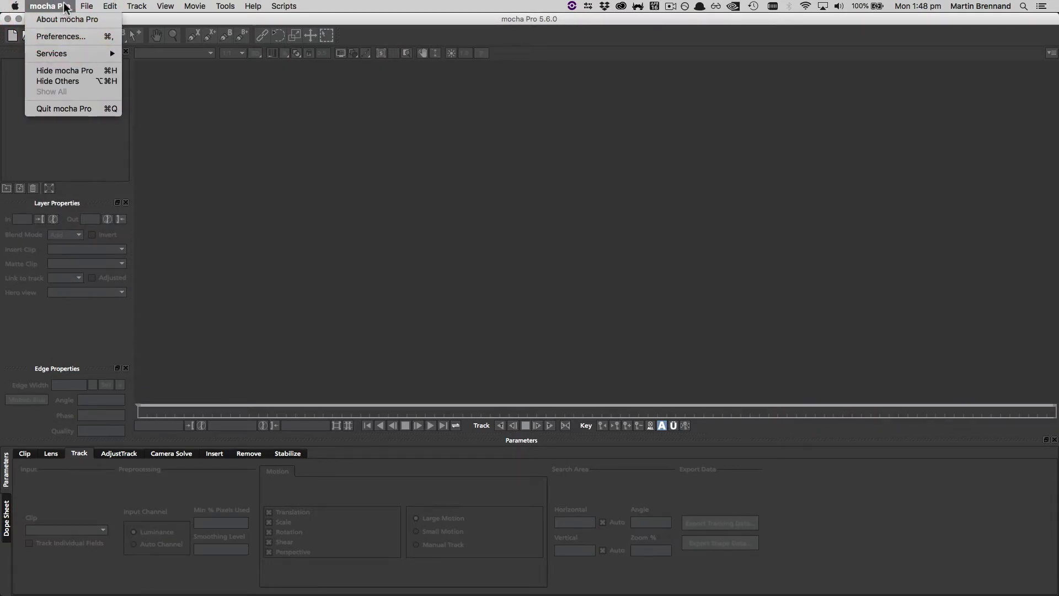
{"action": "mouse_move", "coordinate": [86, 7]}
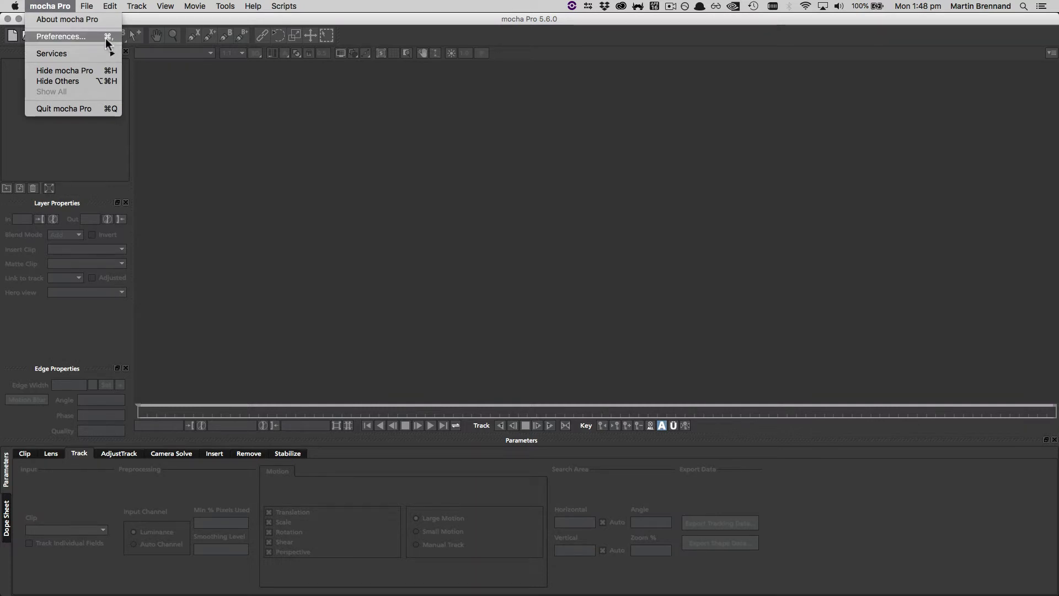
{"action": "left_click", "coordinate": [107, 42]}
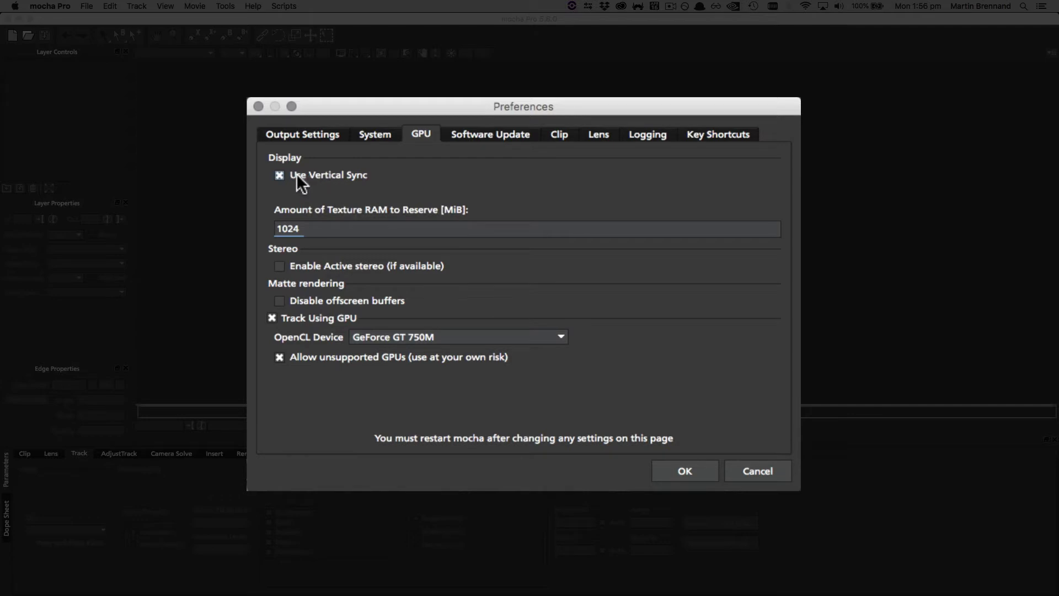
On the GPU page, keep vertical sync on and texture RAM at 1024 MiB.
{"action": "left_click", "coordinate": [337, 175]}
{"action": "left_click", "coordinate": [333, 177]}
{"action": "left_click", "coordinate": [319, 229]}
{"action": "left_click", "coordinate": [344, 232]}
{"action": "left_click", "coordinate": [336, 230]}
{"action": "left_click", "coordinate": [316, 227]}
{"action": "left_click", "coordinate": [325, 227]}
{"action": "left_click", "coordinate": [288, 229]}
{"action": "left_click", "coordinate": [303, 223]}
{"action": "mouse_move", "coordinate": [310, 266]}
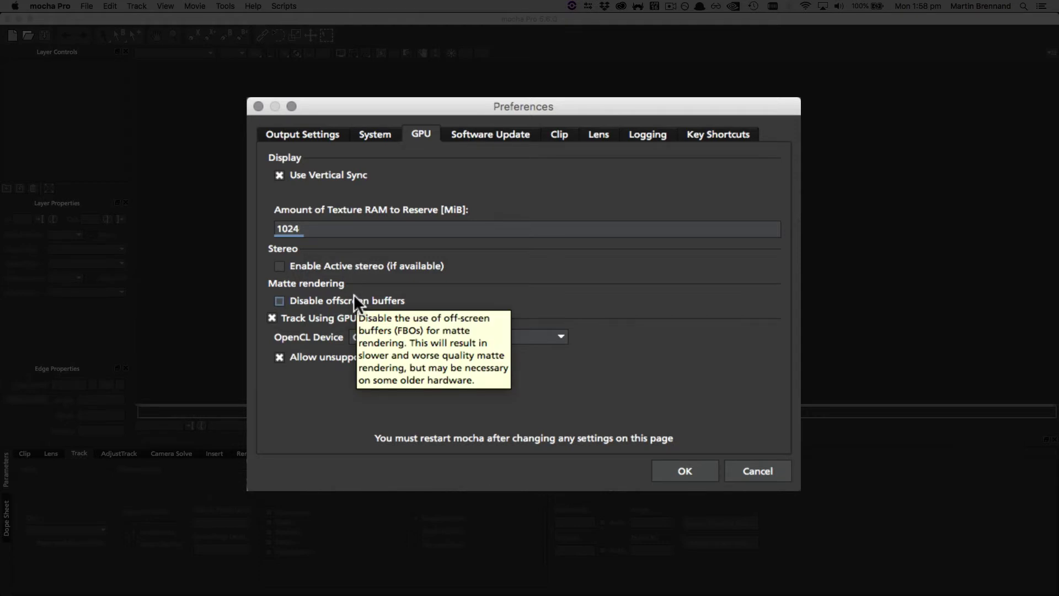
{"action": "mouse_move", "coordinate": [359, 304]}
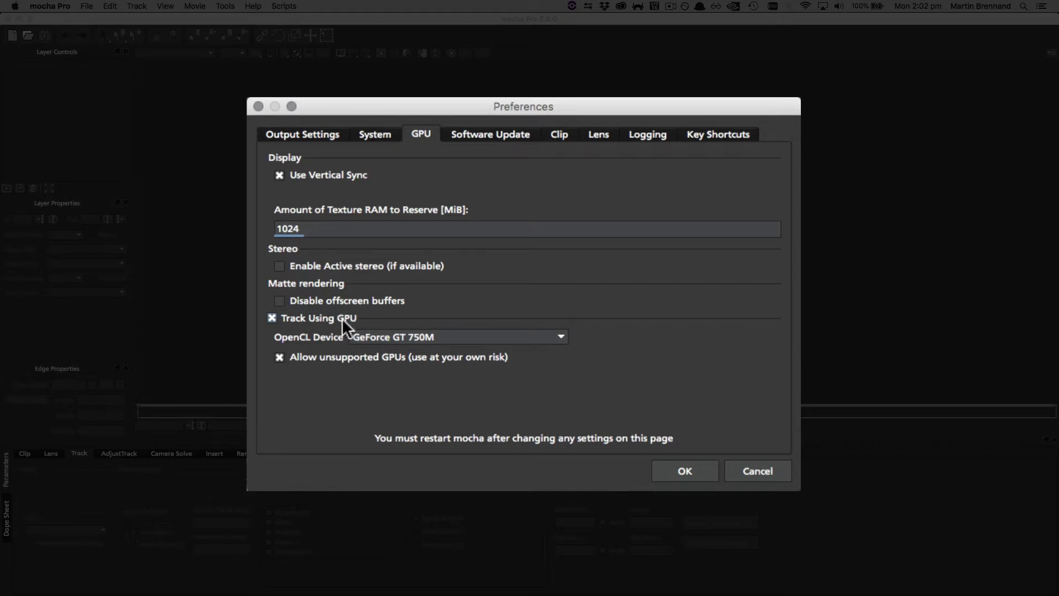
Review the OpenCL device list twice, keeping GeForce GT 750M selected.
{"action": "left_click", "coordinate": [457, 336]}
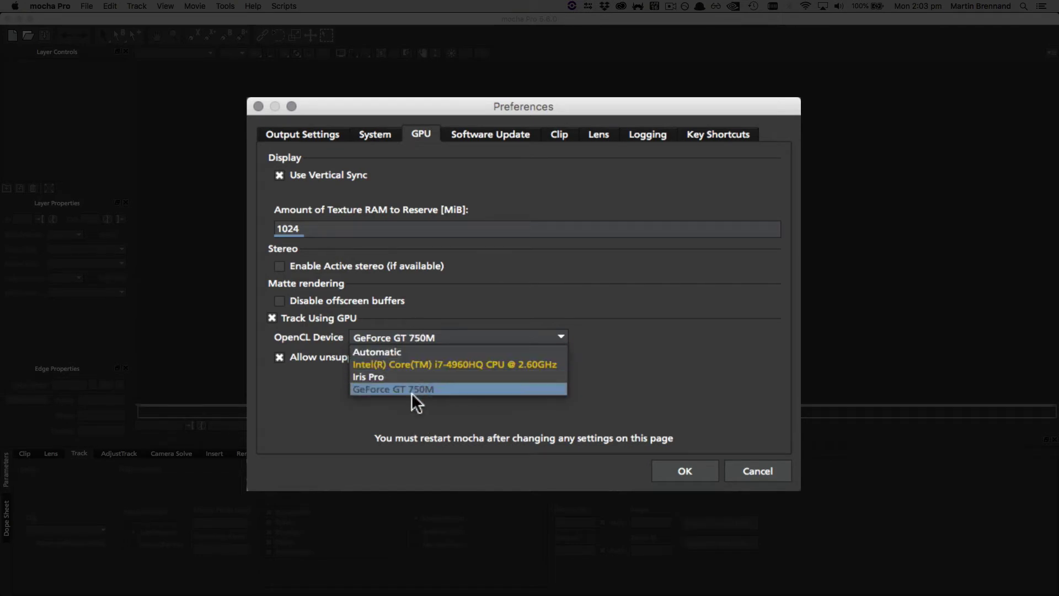
{"action": "left_click", "coordinate": [303, 344]}
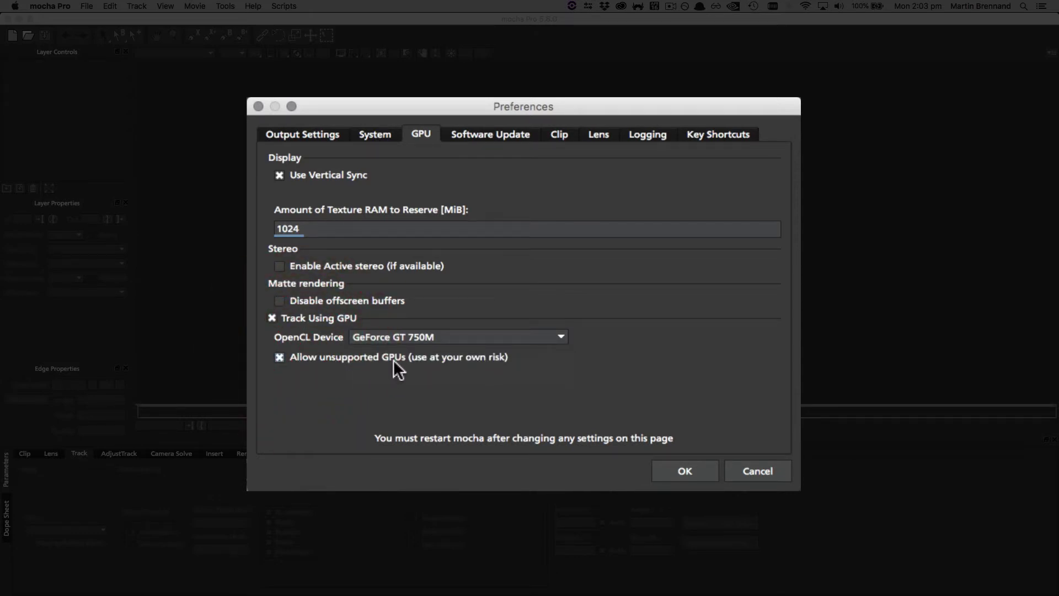
{"action": "mouse_move", "coordinate": [393, 360]}
{"action": "left_click", "coordinate": [405, 333]}
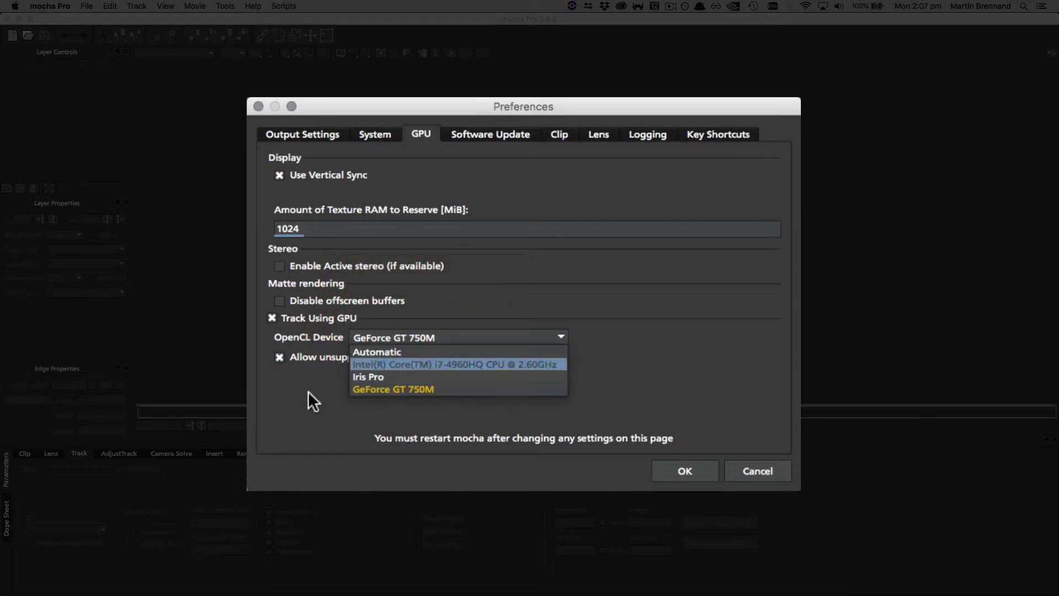
{"action": "left_click", "coordinate": [298, 392]}
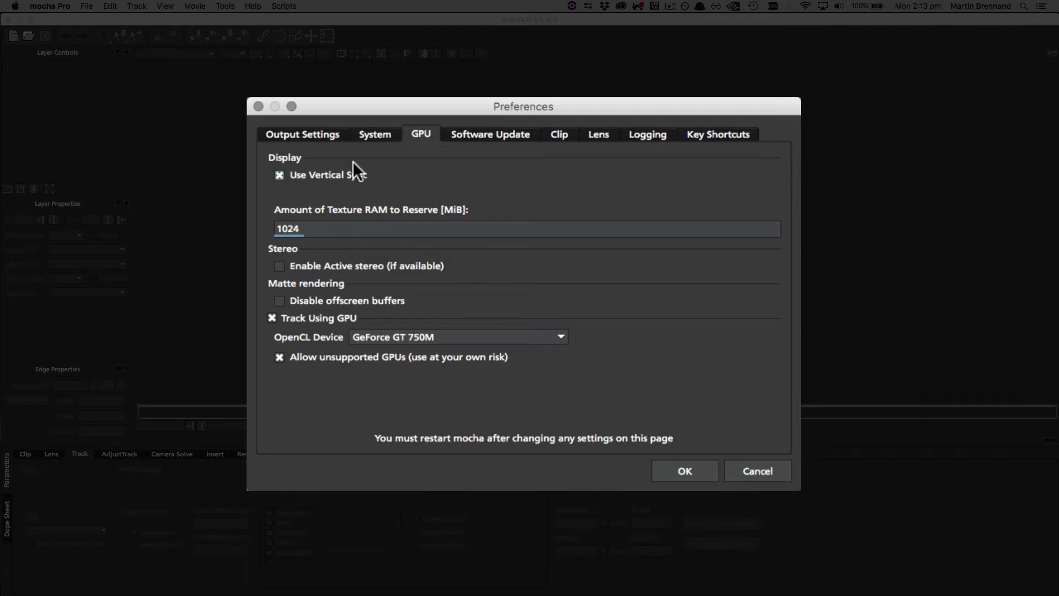
In Output Settings, toggle the output directory between absolute /var/tmp/MoTemp and relative.
{"action": "left_click", "coordinate": [312, 132]}
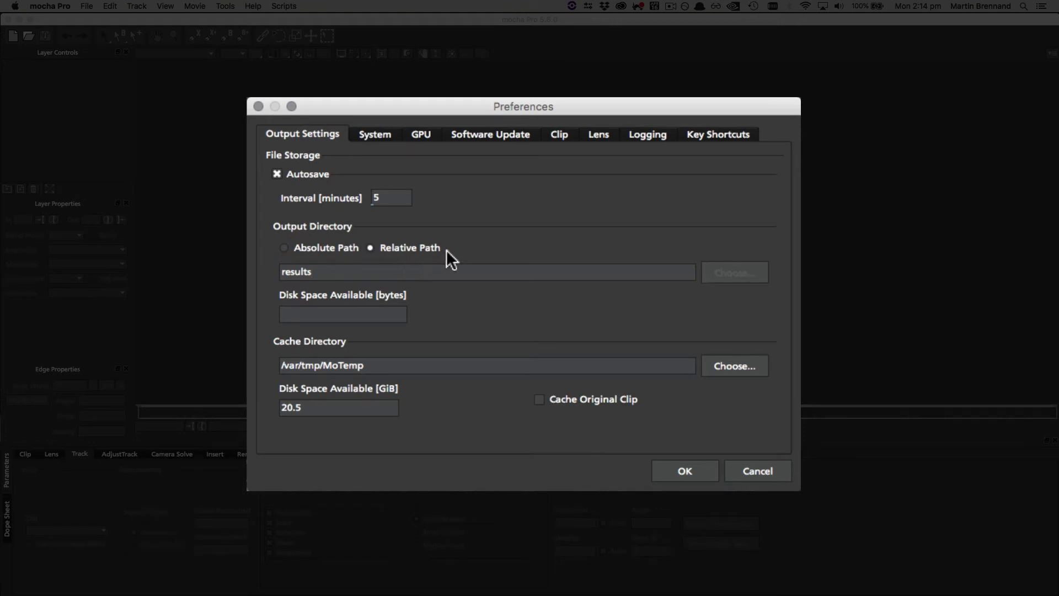
{"action": "left_click", "coordinate": [310, 245]}
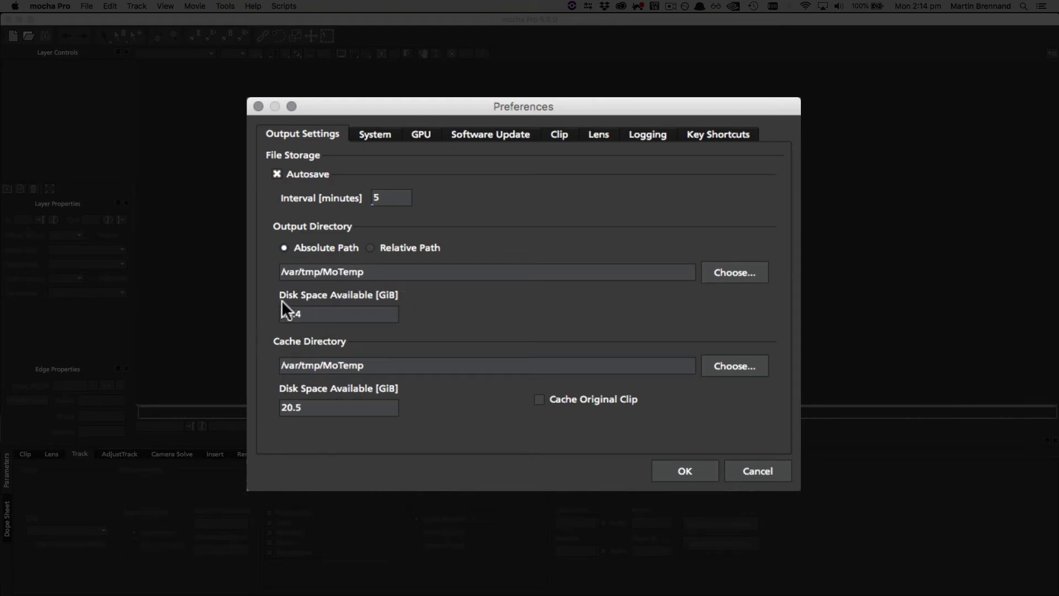
{"action": "left_click", "coordinate": [388, 248]}
{"action": "left_click", "coordinate": [313, 246]}
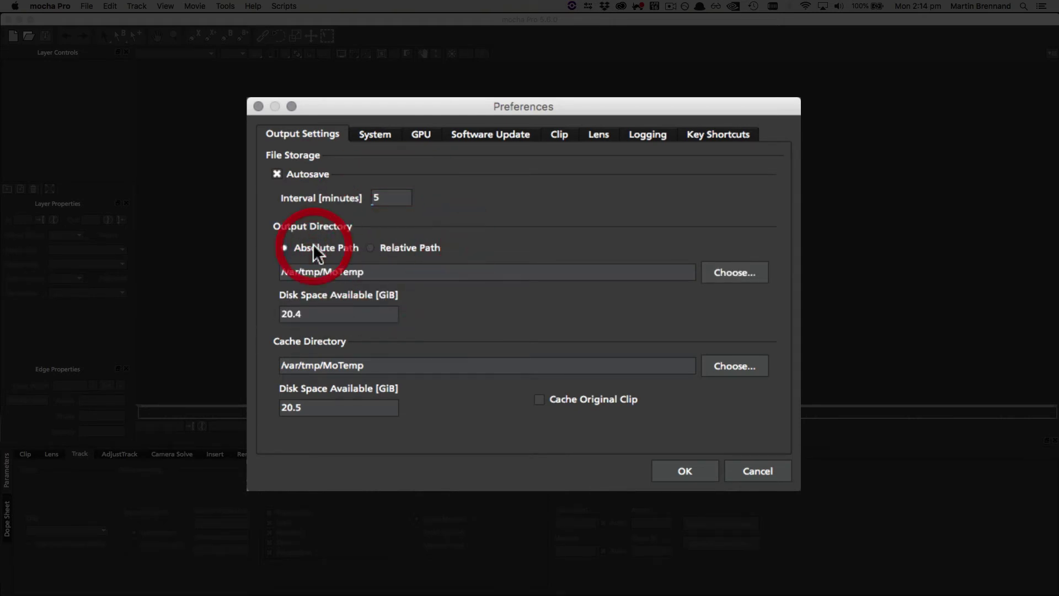
{"action": "left_click", "coordinate": [396, 248]}
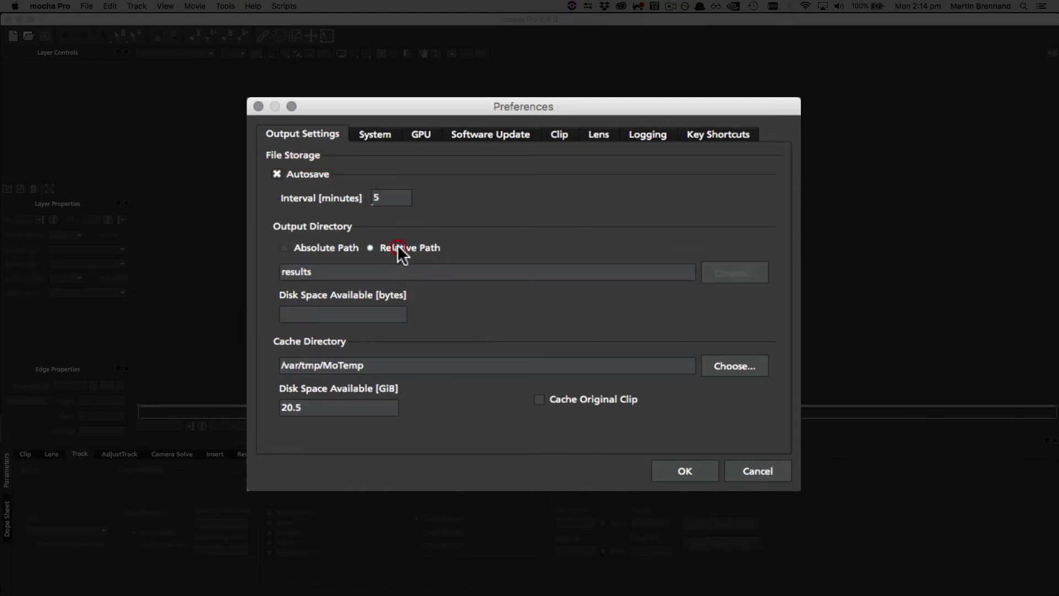
{"action": "left_click", "coordinate": [323, 248]}
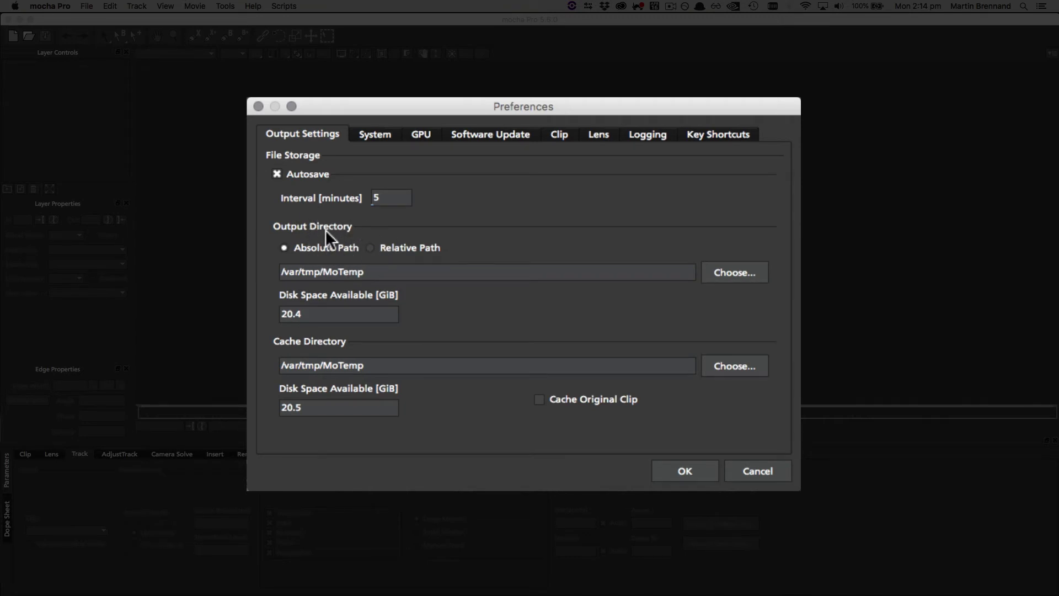
{"action": "left_click", "coordinate": [371, 248]}
Set the output directory back to the absolute path /var/tmp/MoTemp.
{"action": "left_click", "coordinate": [319, 247]}
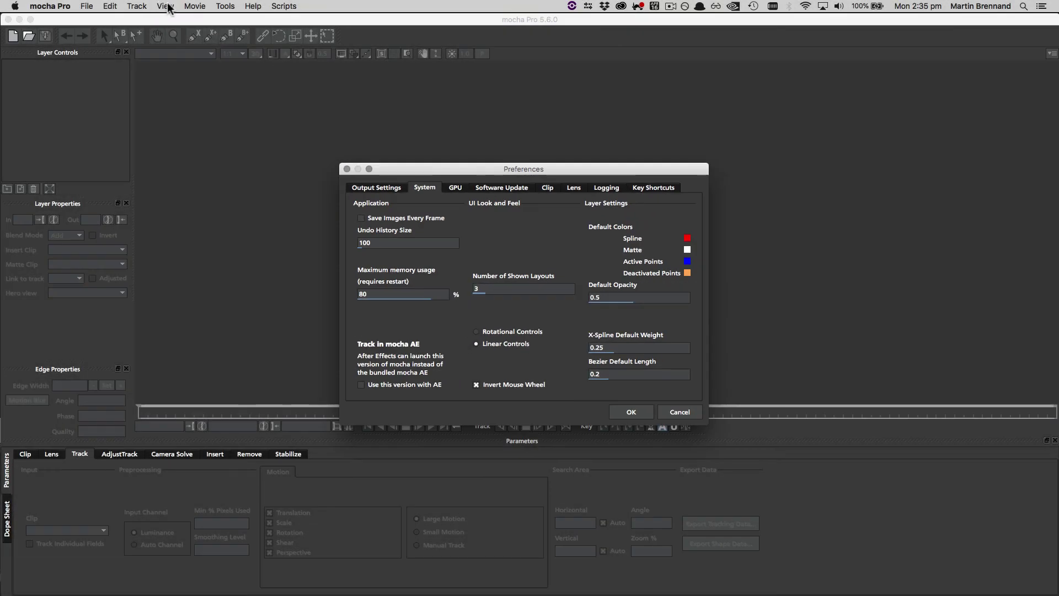
{"action": "left_click", "coordinate": [170, 8]}
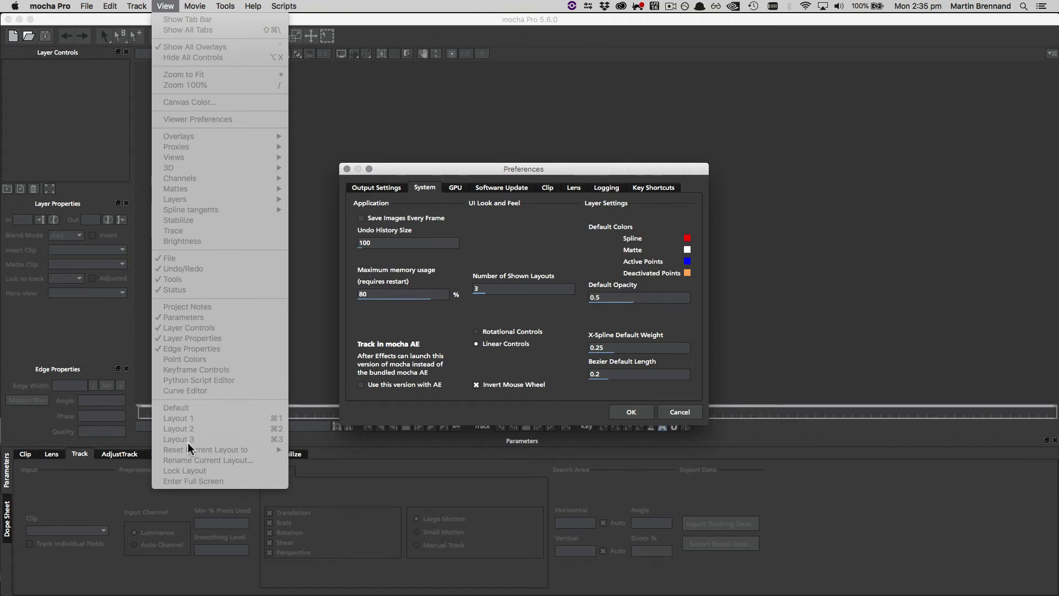
{"action": "left_click", "coordinate": [497, 289]}
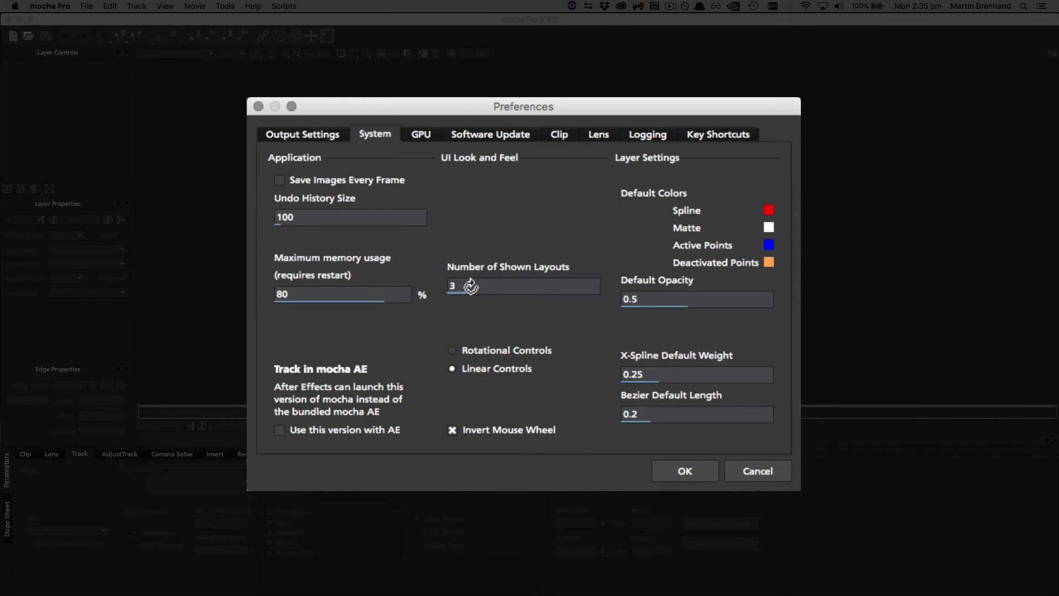
Choose Rotational Controls for the interface, after adjusting the shown layouts count.
{"action": "left_click", "coordinate": [494, 370]}
{"action": "left_click", "coordinate": [493, 348]}
{"action": "left_click_drag", "start_coordinate": [475, 286], "coordinate": [528, 231]}
{"action": "left_click", "coordinate": [479, 368]}
{"action": "left_click", "coordinate": [486, 365]}
{"action": "left_click", "coordinate": [484, 345]}
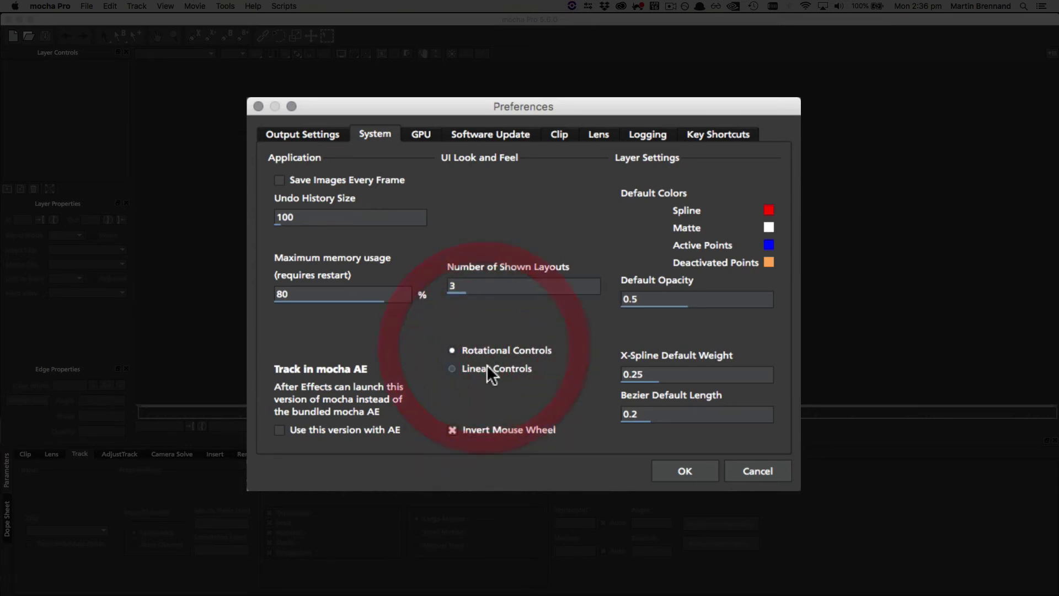
{"action": "left_click", "coordinate": [486, 365]}
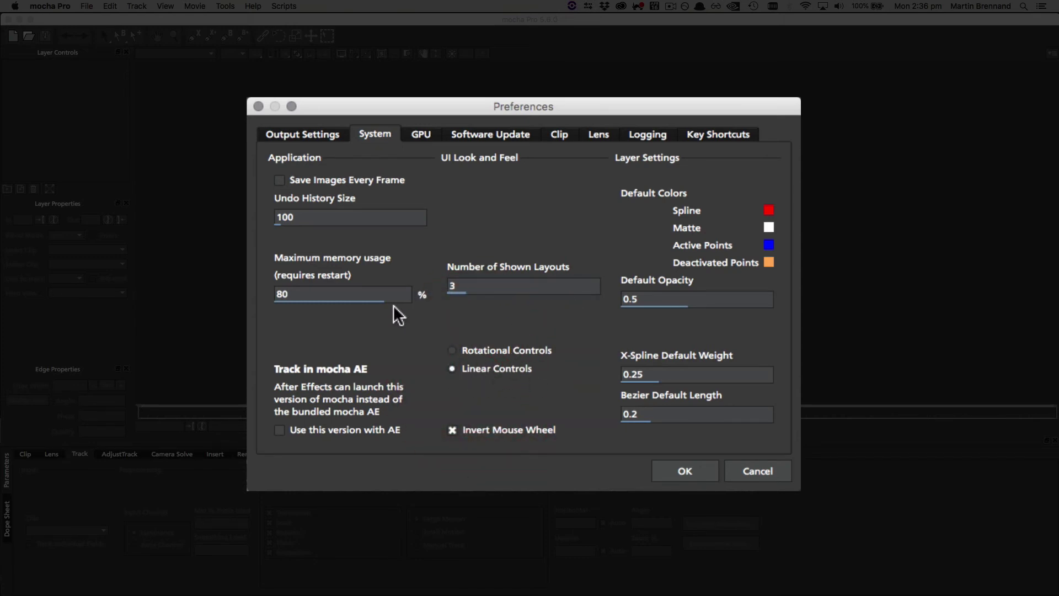
{"action": "left_click", "coordinate": [485, 351]}
Set Maximum memory usage to 83% with the mouse wheel.
{"action": "scroll", "coordinate": [307, 294], "scroll_direction": "down", "scroll_amount": 9}
{"action": "scroll", "coordinate": [307, 295], "scroll_direction": "up", "scroll_amount": 18}
{"action": "scroll", "coordinate": [308, 294], "scroll_direction": "down", "scroll_amount": 10}
{"action": "scroll", "coordinate": [307, 294], "scroll_direction": "up", "scroll_amount": 4}
{"action": "left_click", "coordinate": [769, 210]}
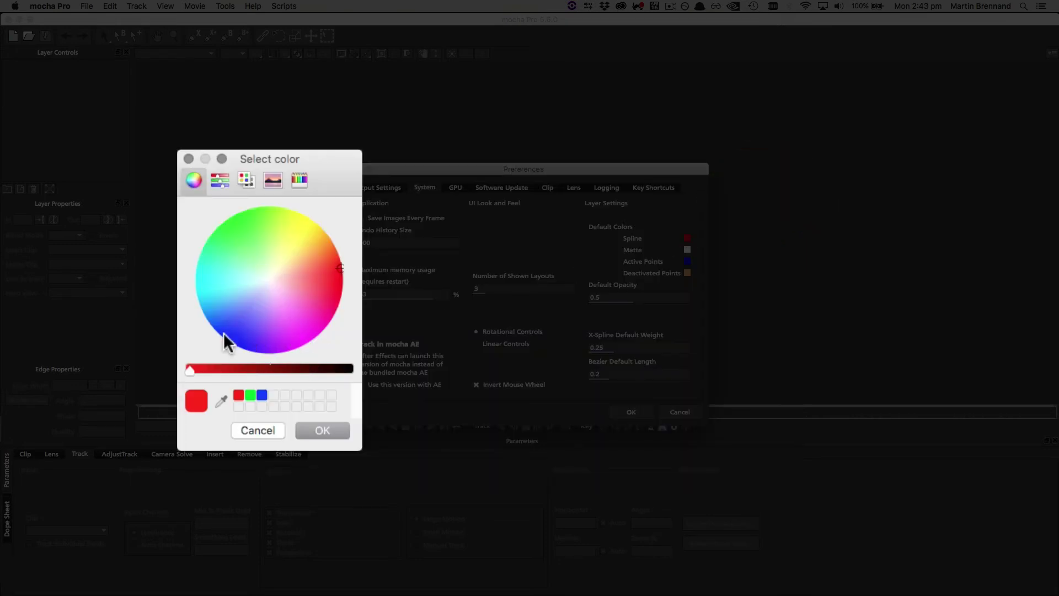
{"action": "left_click", "coordinate": [263, 435]}
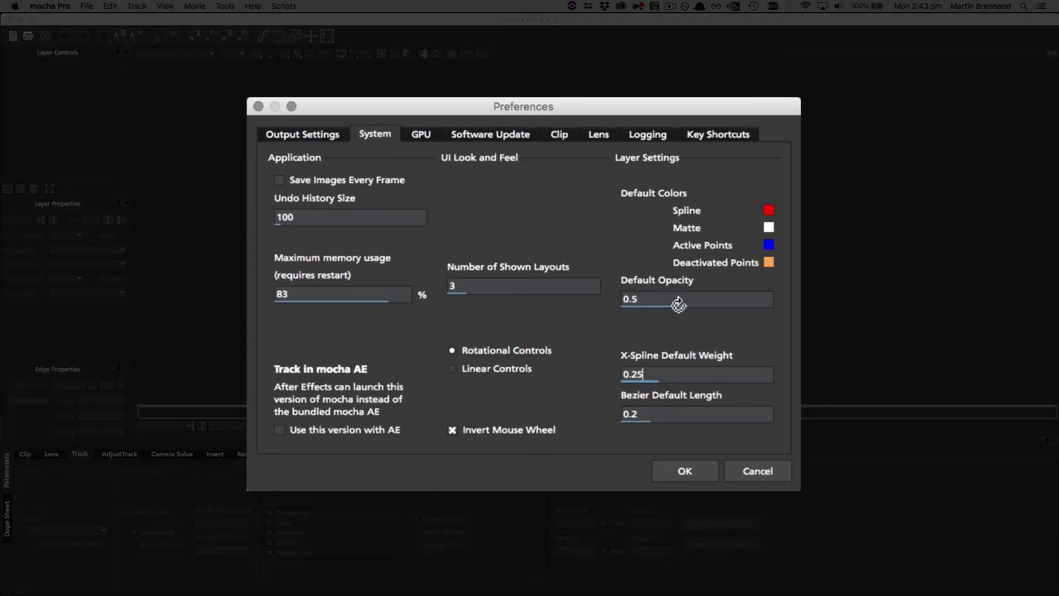
{"action": "left_click", "coordinate": [607, 297]}
On the Clip page, keep 24 FPS and PAR 1, and enable Fixed Frame Offset 1001.
{"action": "left_click", "coordinate": [559, 134]}
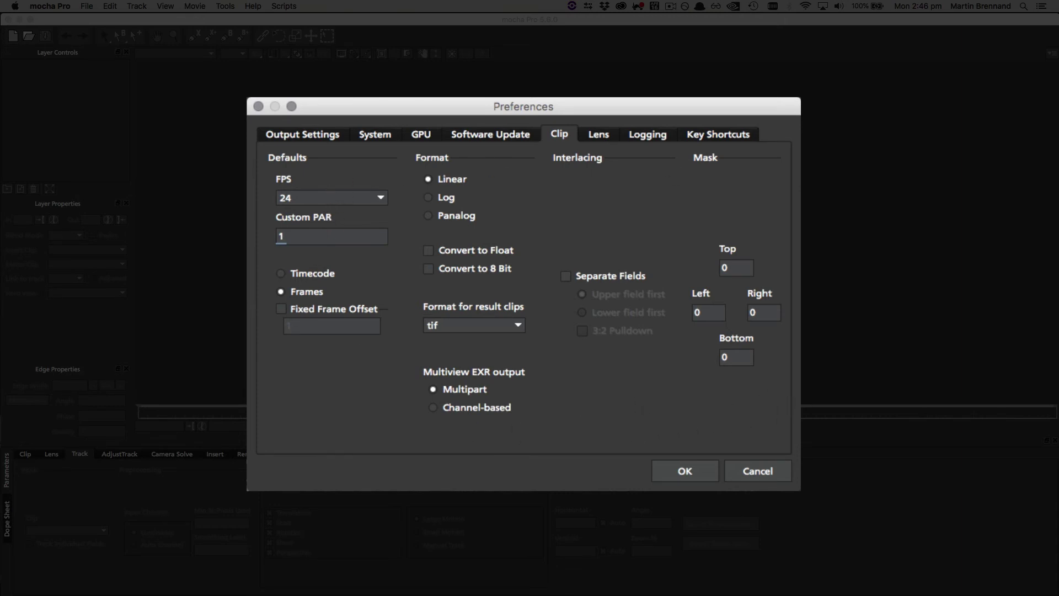
{"action": "left_click", "coordinate": [367, 198]}
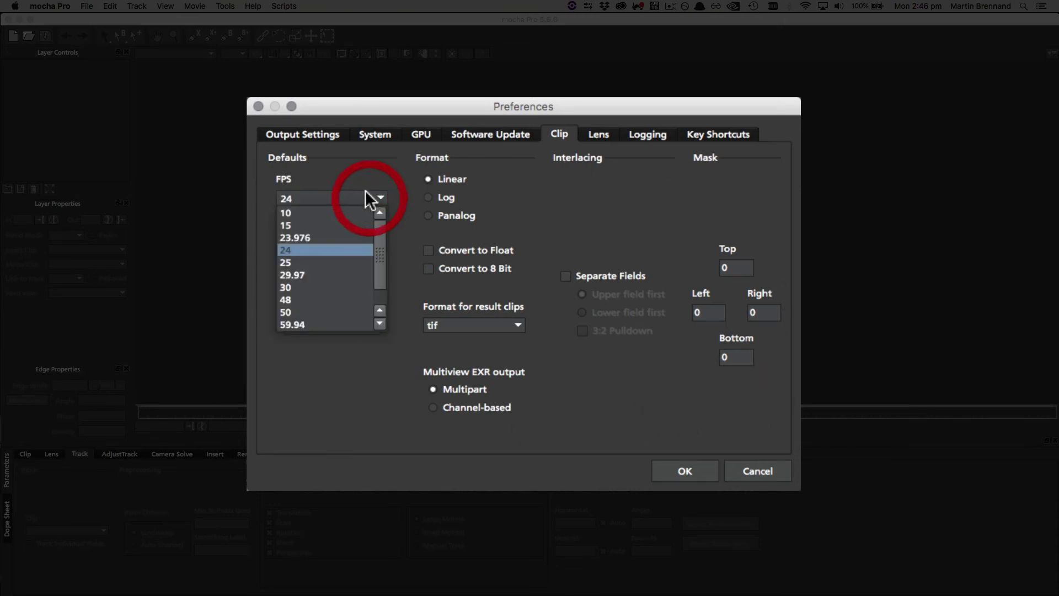
{"action": "left_click", "coordinate": [267, 252]}
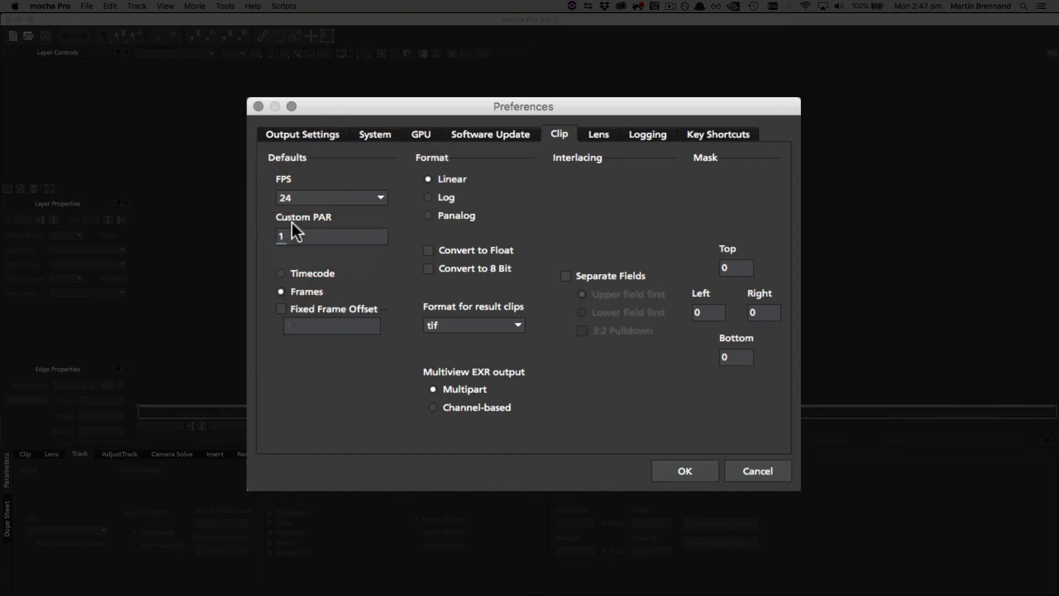
{"action": "left_click", "coordinate": [304, 239]}
{"action": "left_click", "coordinate": [323, 308]}
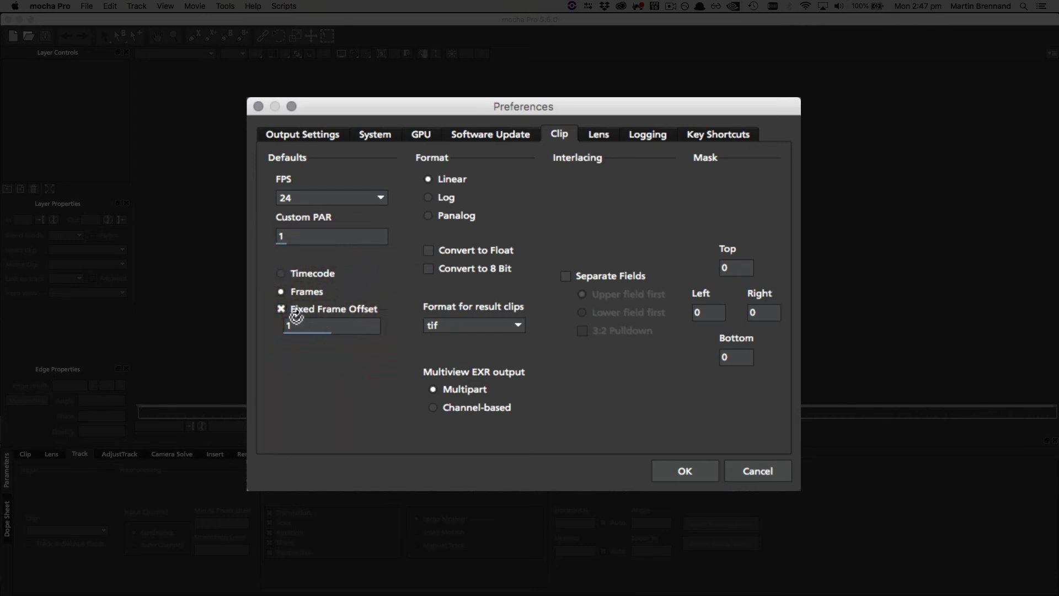
{"action": "left_click", "coordinate": [326, 325]}
{"action": "type", "text": "001"}
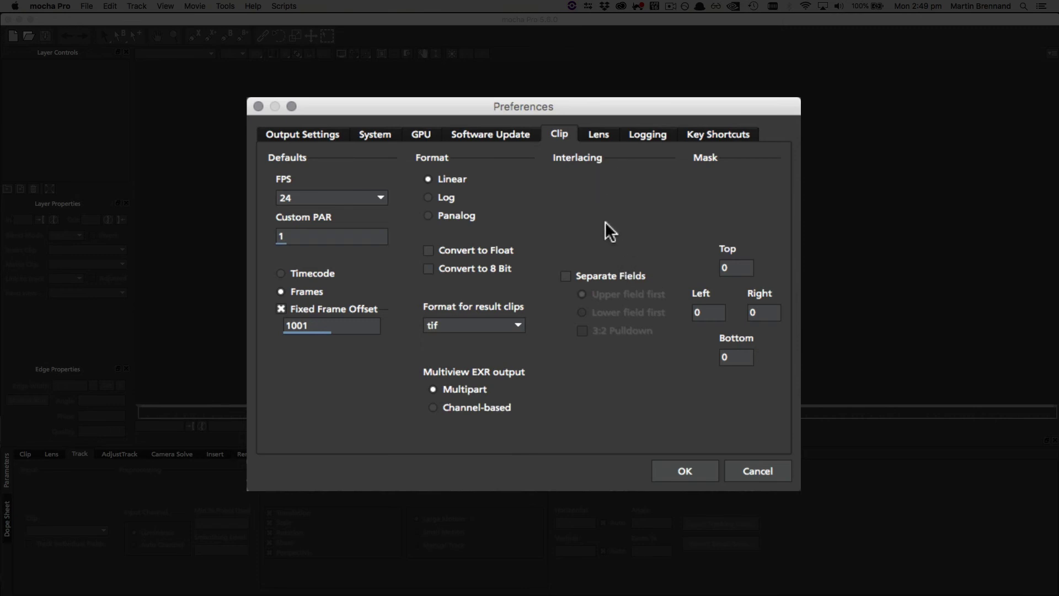
{"action": "left_click", "coordinate": [604, 273]}
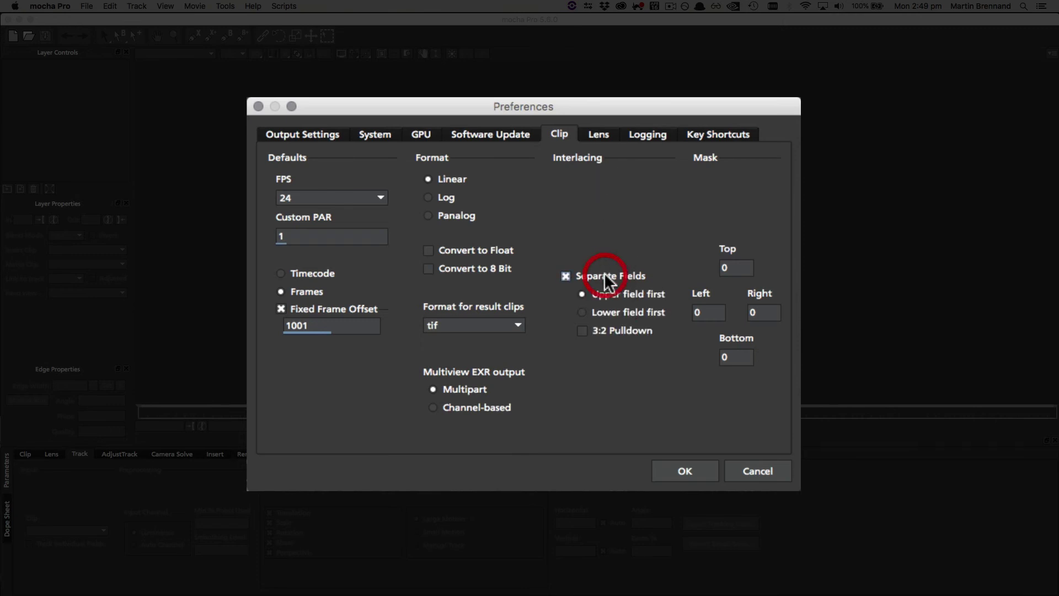
{"action": "left_click", "coordinate": [620, 312]}
{"action": "left_click", "coordinate": [618, 293]}
{"action": "left_click", "coordinate": [617, 312]}
{"action": "left_click", "coordinate": [617, 292]}
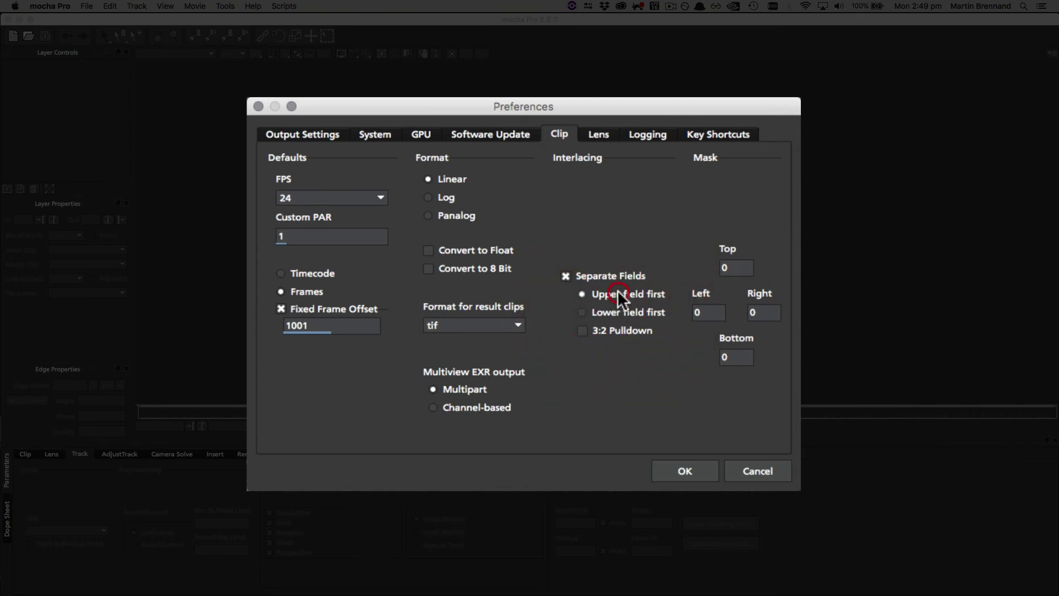
{"action": "left_click", "coordinate": [585, 274]}
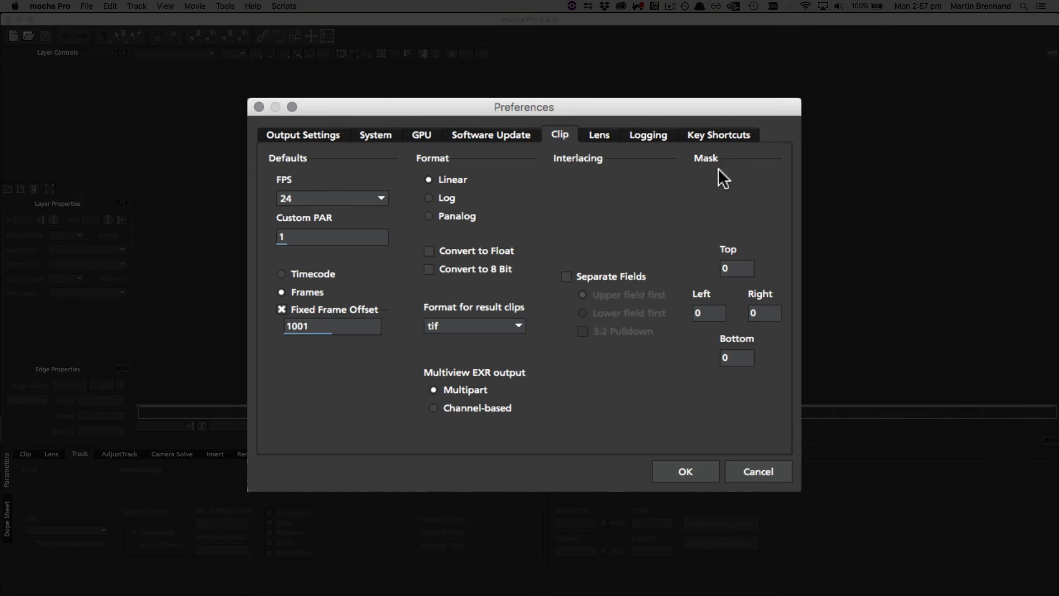
Enter 100 for both the Top and Bottom crop mask margins.
{"action": "double_click", "coordinate": [735, 266]}
{"action": "type", "text": "100"}
{"action": "left_click", "coordinate": [740, 357]}
{"action": "double_click", "coordinate": [740, 358]}
{"action": "type", "text": "100"}
{"action": "left_click", "coordinate": [745, 266]}
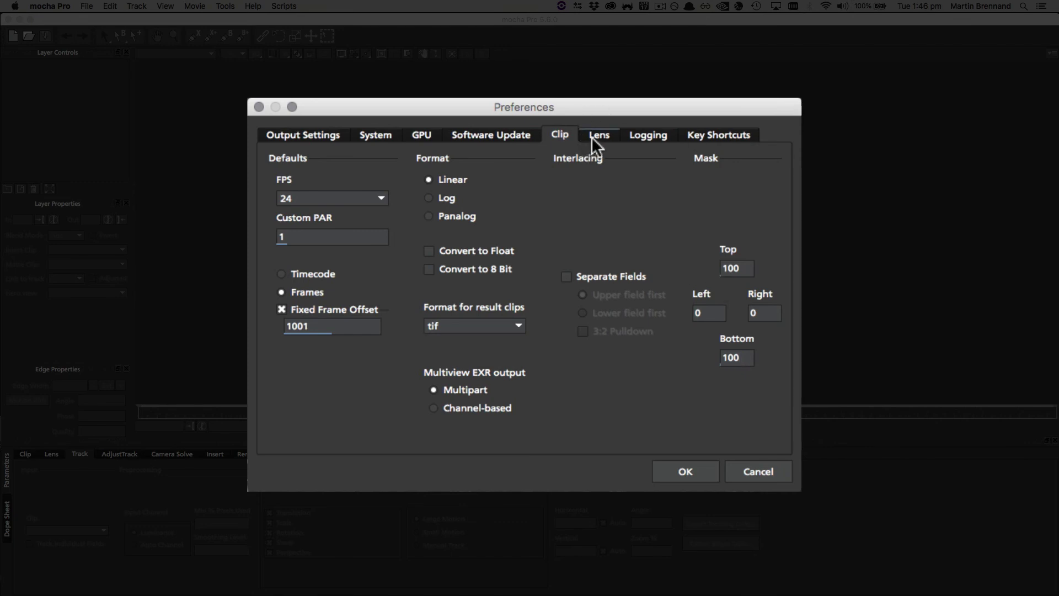
On the Lens page, try the 1-Parameter camera model, then keep No distortion.
{"action": "left_click", "coordinate": [596, 137]}
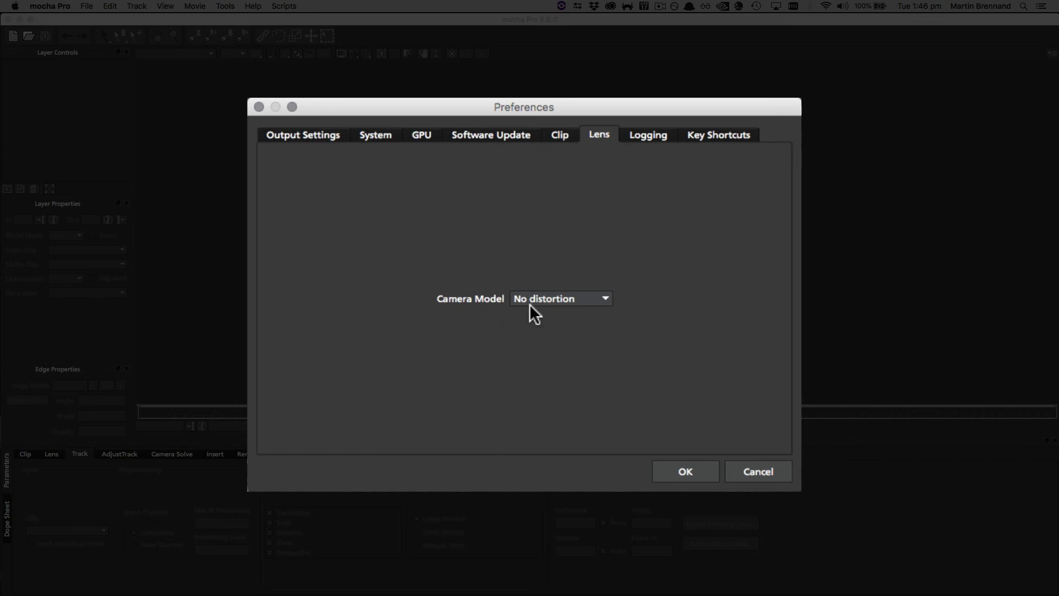
{"action": "left_click", "coordinate": [591, 299]}
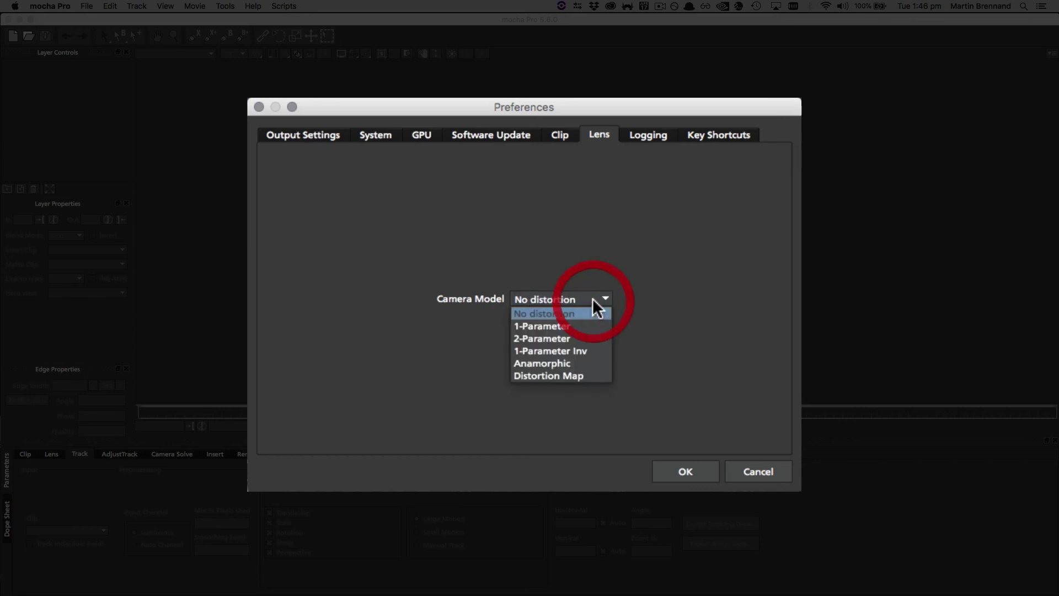
{"action": "left_click", "coordinate": [570, 324]}
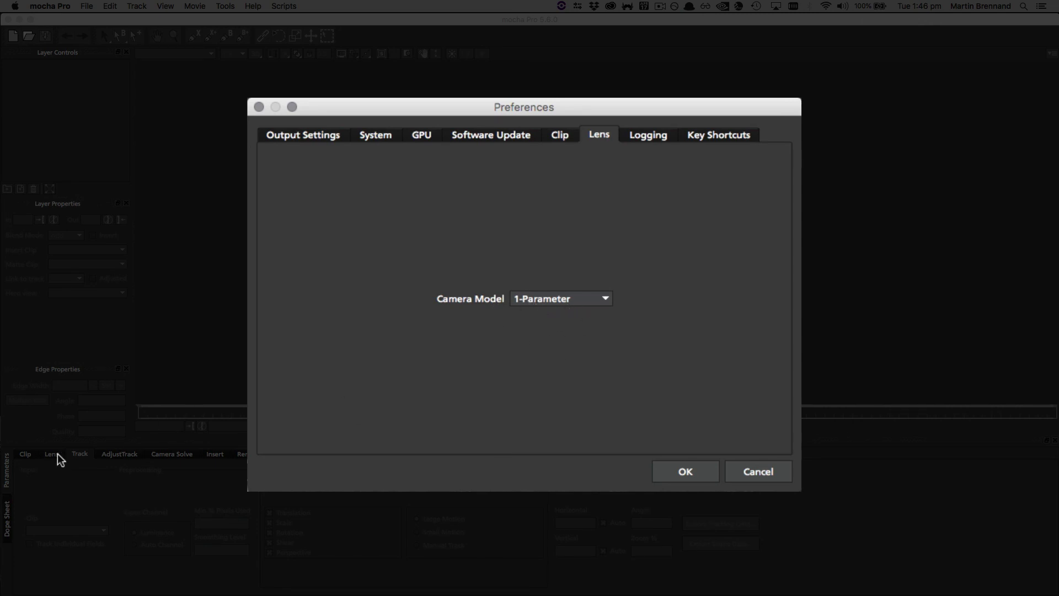
{"action": "left_click", "coordinate": [599, 296]}
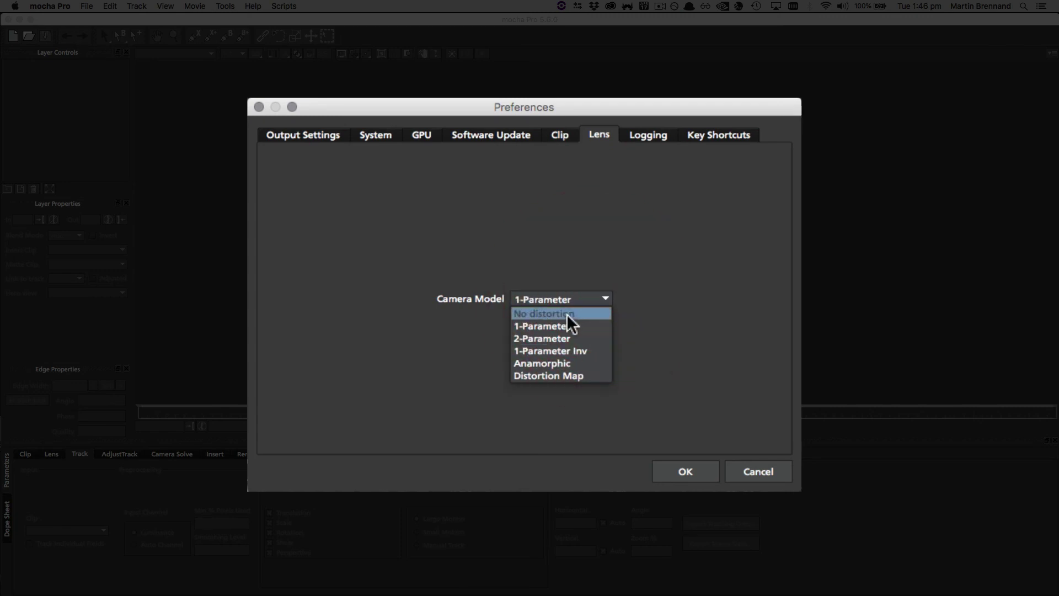
{"action": "left_click", "coordinate": [566, 313]}
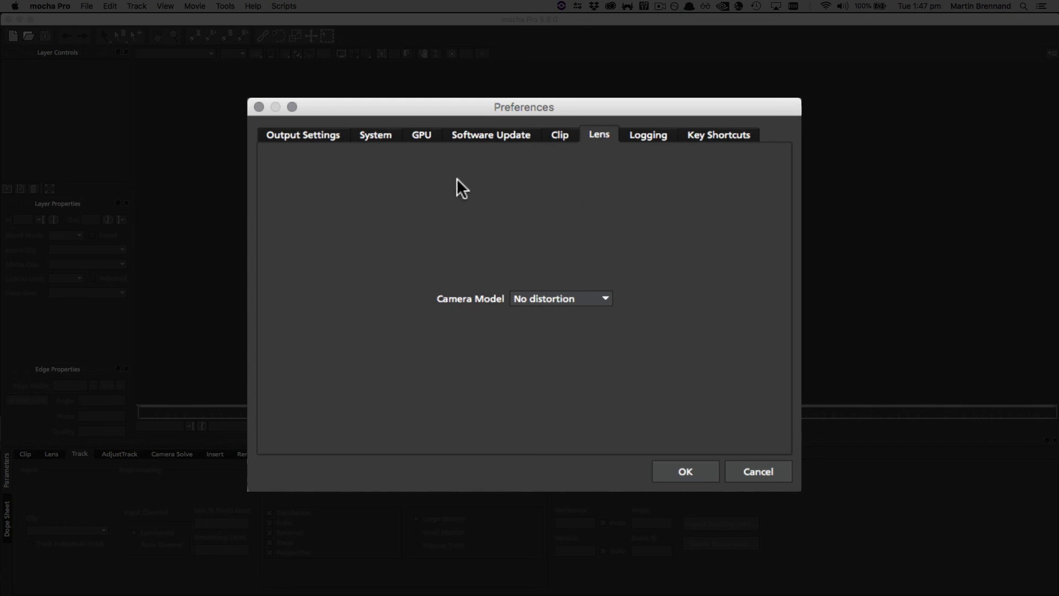
{"action": "left_click", "coordinate": [558, 299]}
{"action": "left_click", "coordinate": [545, 309]}
Expand Modules > Clip and Nudging and confirm R for Relink Footage Stream, creating a profile copy.
{"action": "left_click", "coordinate": [721, 138]}
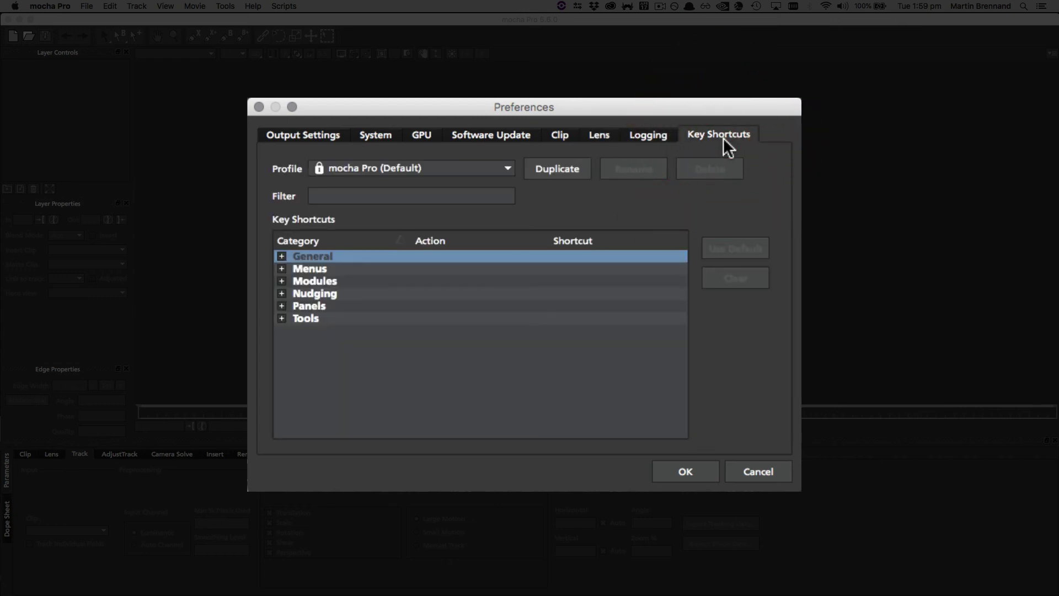
{"action": "left_click", "coordinate": [282, 281]}
{"action": "left_click", "coordinate": [298, 293]}
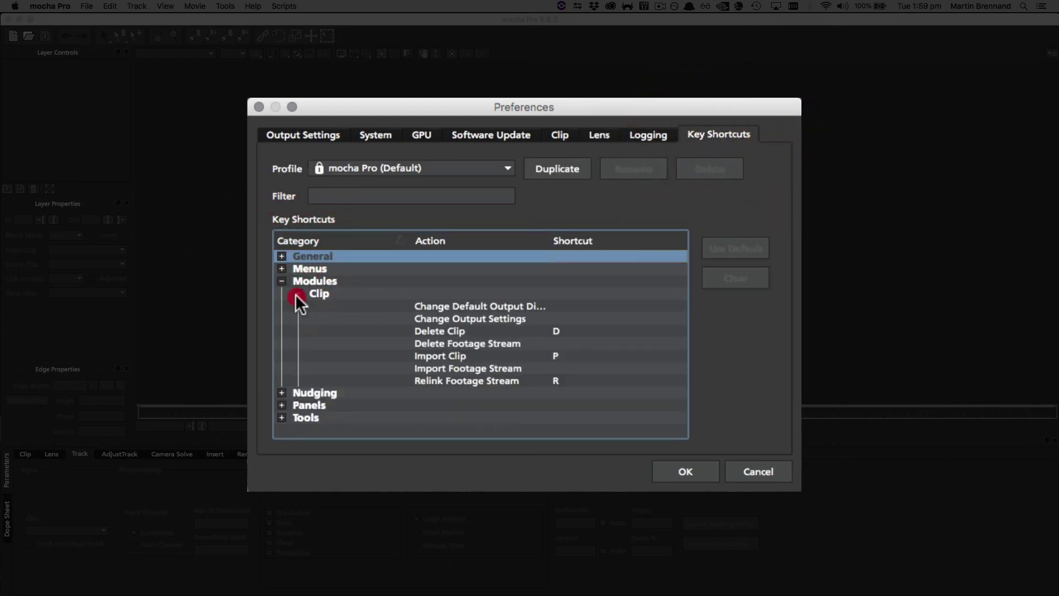
{"action": "left_click", "coordinate": [281, 393]}
{"action": "scroll", "coordinate": [447, 395], "scroll_direction": "down", "scroll_amount": 4}
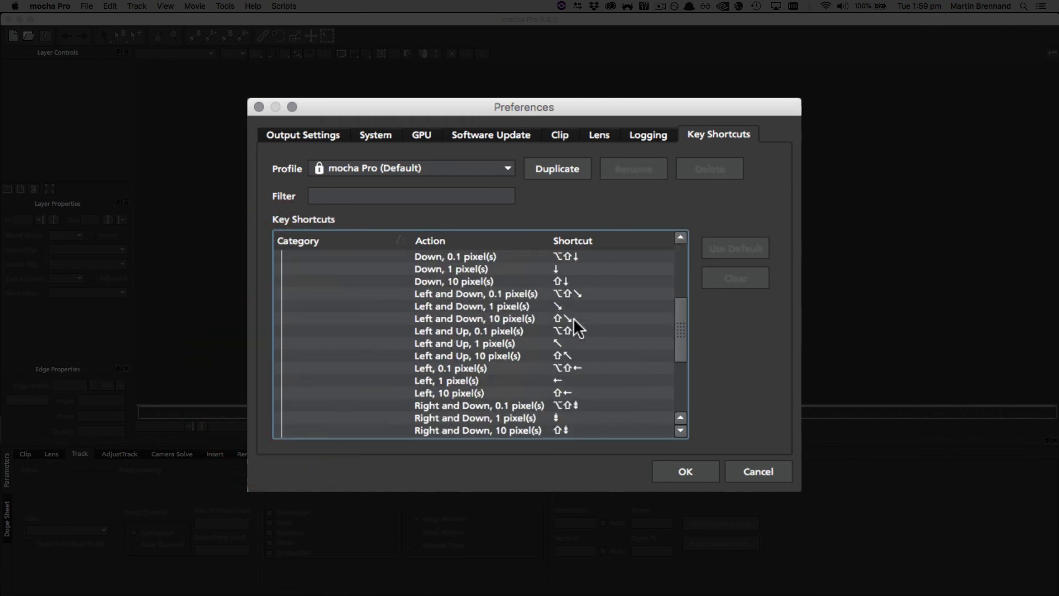
{"action": "scroll", "coordinate": [563, 364], "scroll_direction": "down", "scroll_amount": 3}
{"action": "scroll", "coordinate": [551, 406], "scroll_direction": "up", "scroll_amount": 5}
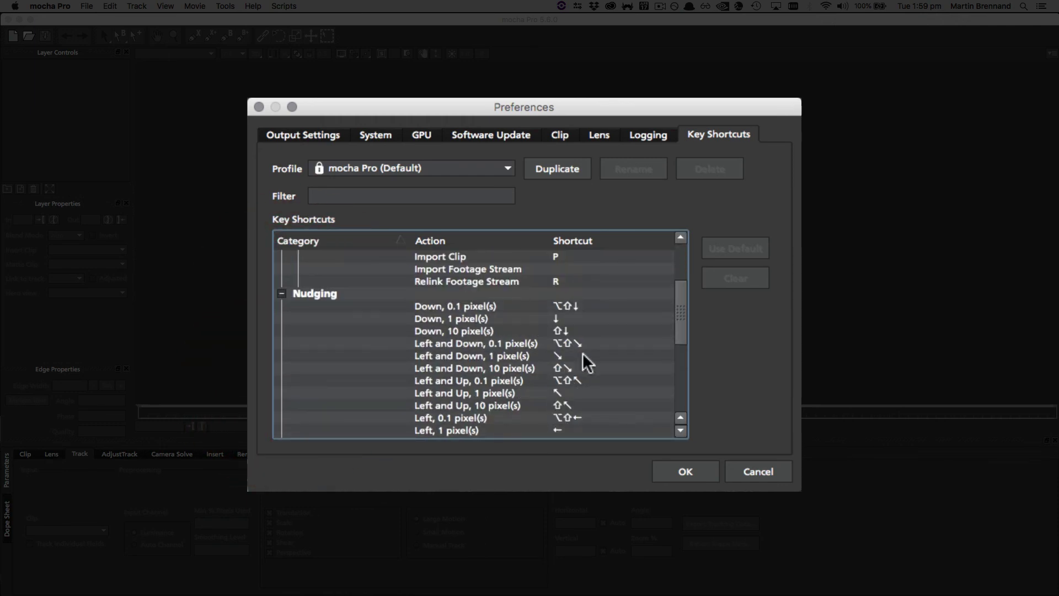
{"action": "double_click", "coordinate": [579, 279]}
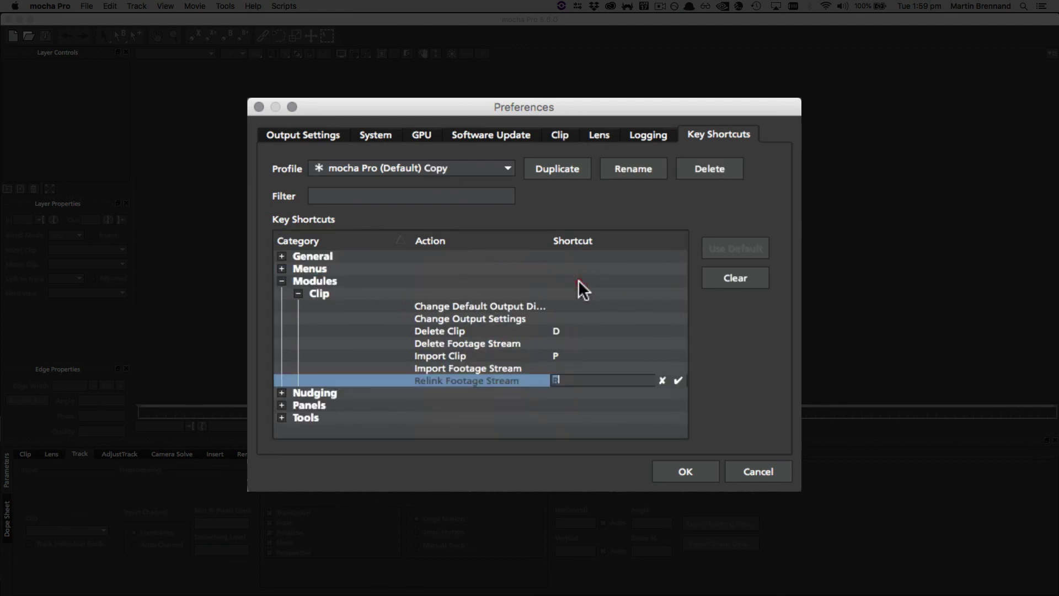
{"action": "left_click", "coordinate": [678, 380]}
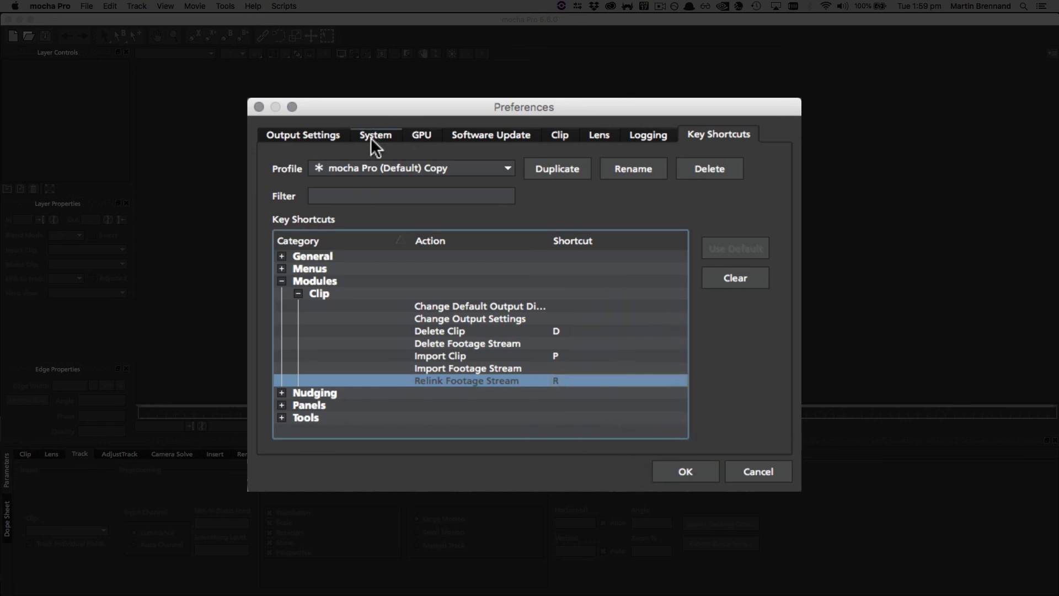
{"action": "left_click", "coordinate": [348, 169]}
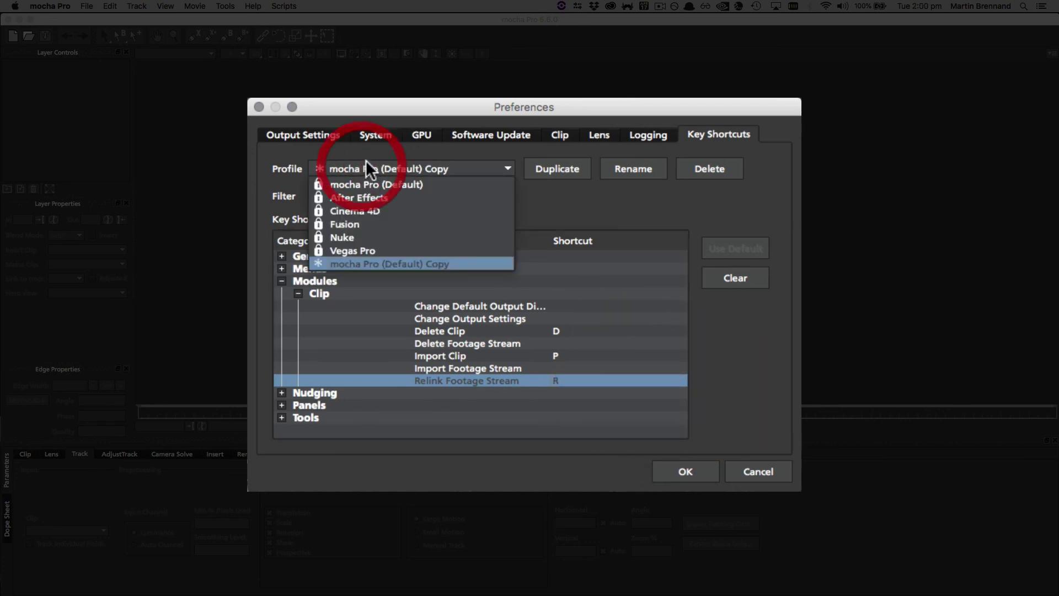
Switch to the After Effects shortcut profile, choosing Don't Save for the copied profile.
{"action": "left_click", "coordinate": [349, 197]}
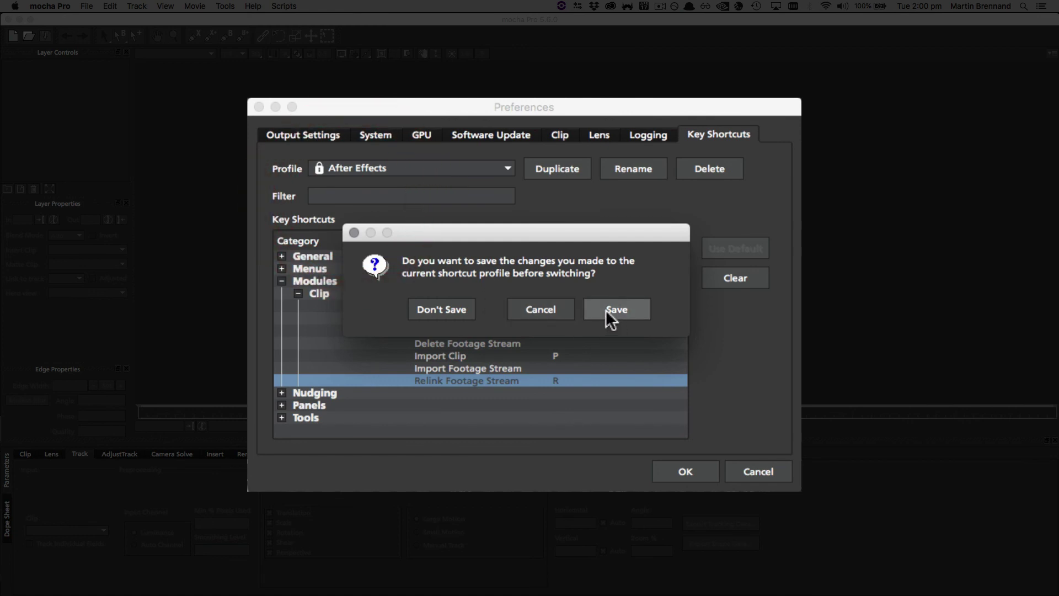
{"action": "left_click", "coordinate": [423, 309]}
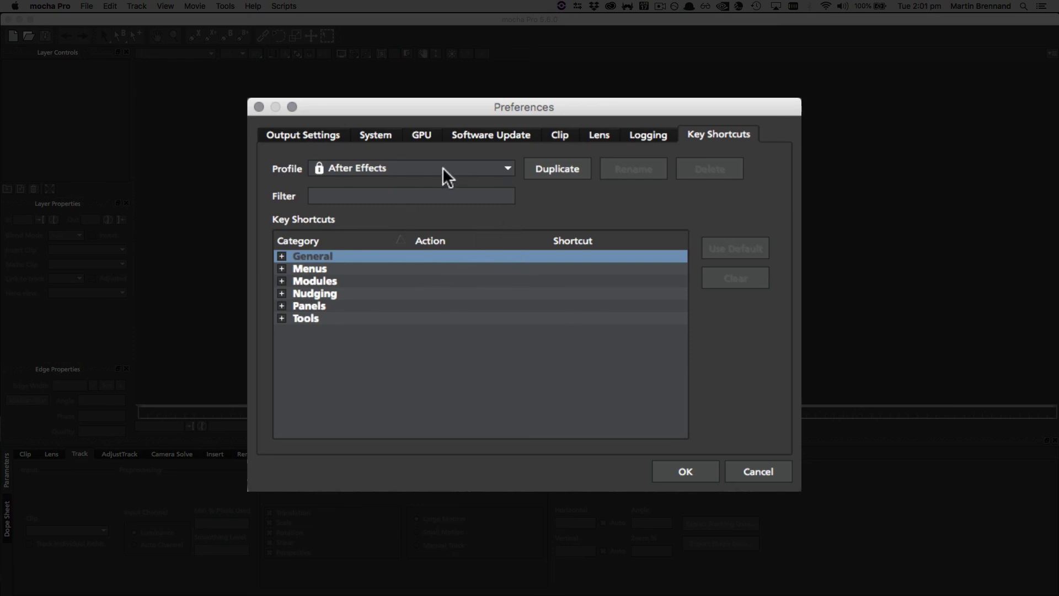
Filter the After Effects shortcut list by 'key' to show keyframe actions like Add keyframe.
{"action": "left_click", "coordinate": [363, 194]}
{"action": "type", "text": "key"}
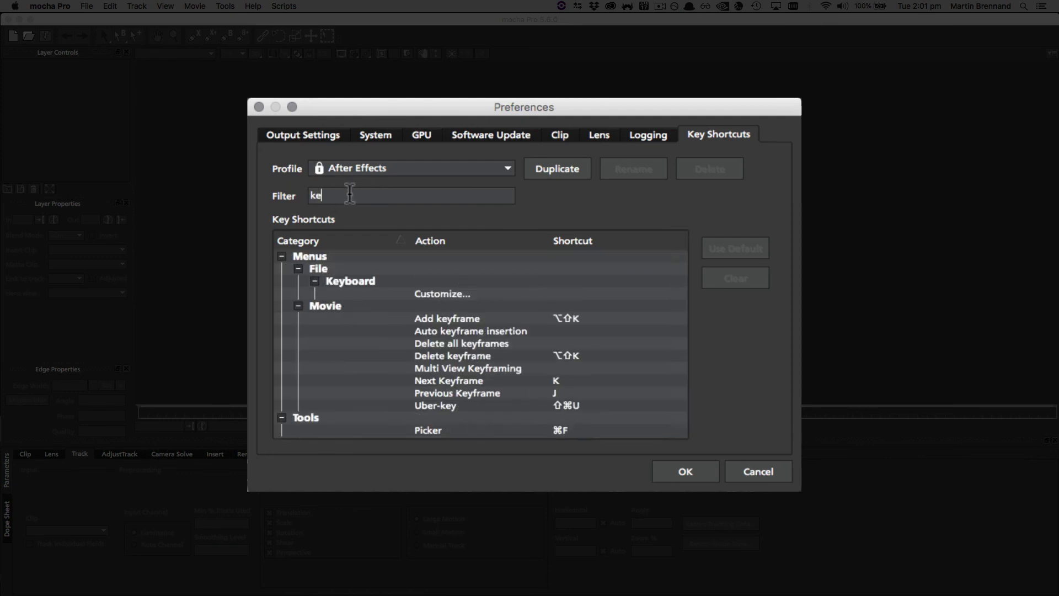